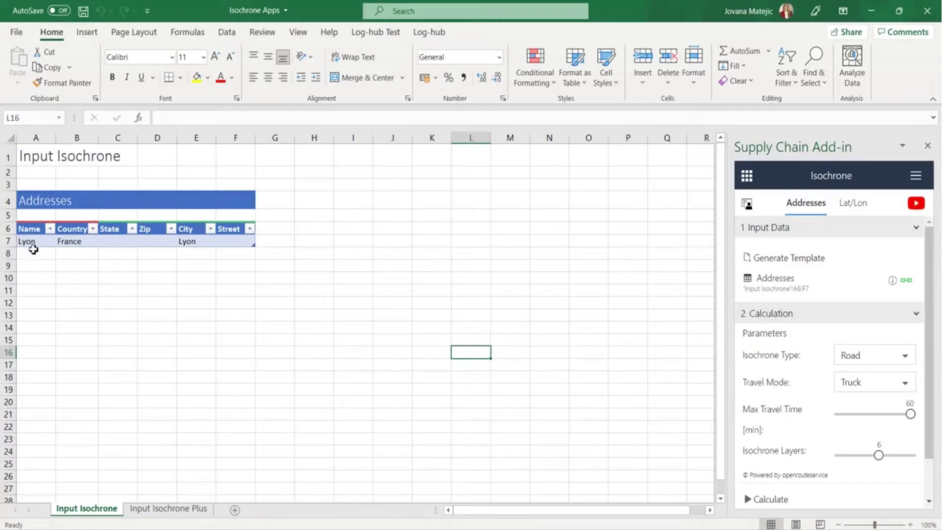
Step: Link the Lyon address table A6:F7, with its headers, as the input addresses
click(31, 243)
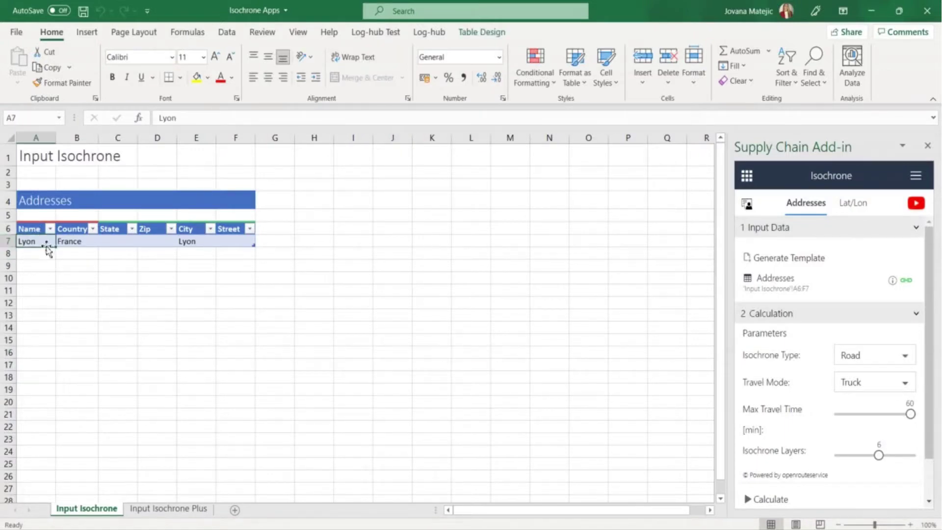
drag(32, 229, 251, 243)
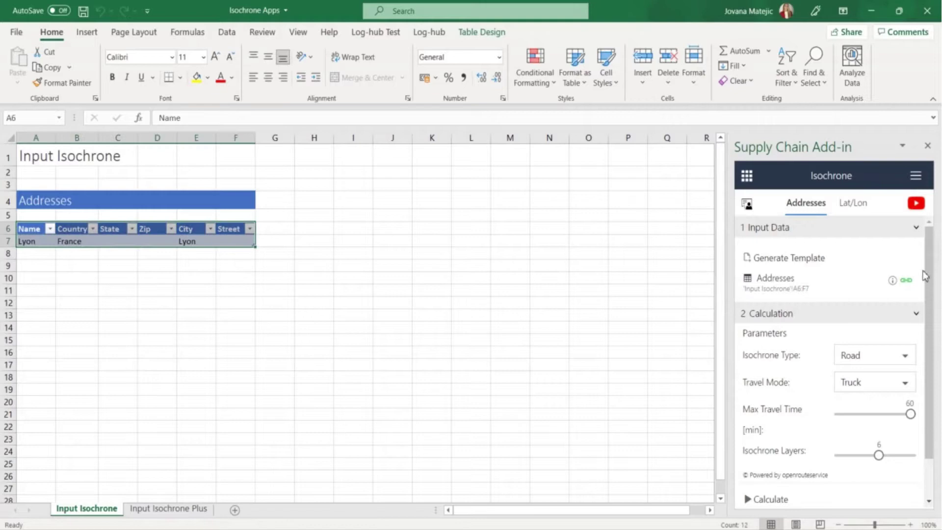
click(906, 280)
click(494, 298)
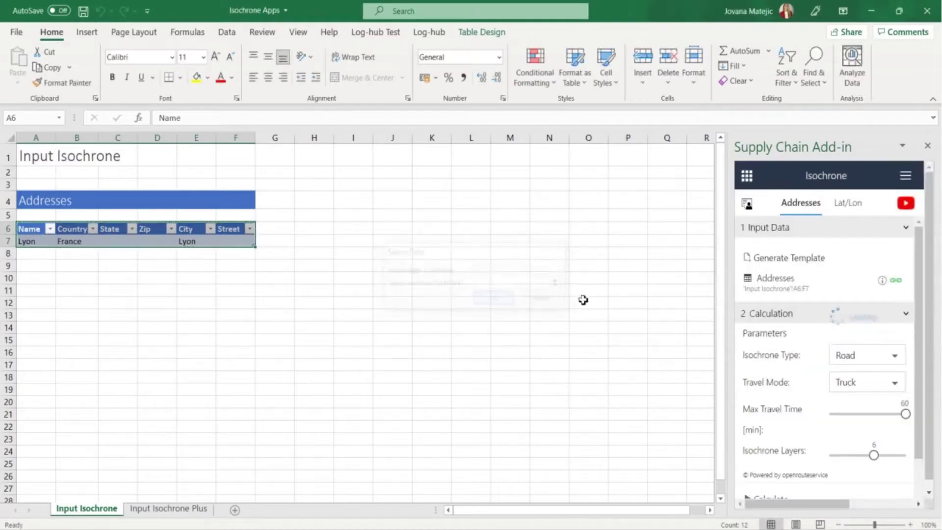
click(667, 318)
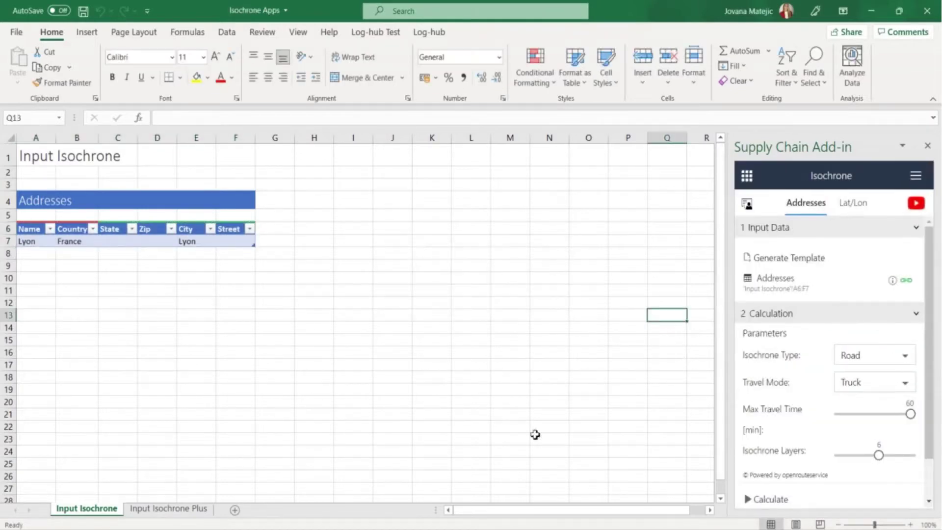
Step: Keep Road isochrones by Truck with 60-minute maximum and 6 layers, then calculate
scroll(773, 311, down, 1)
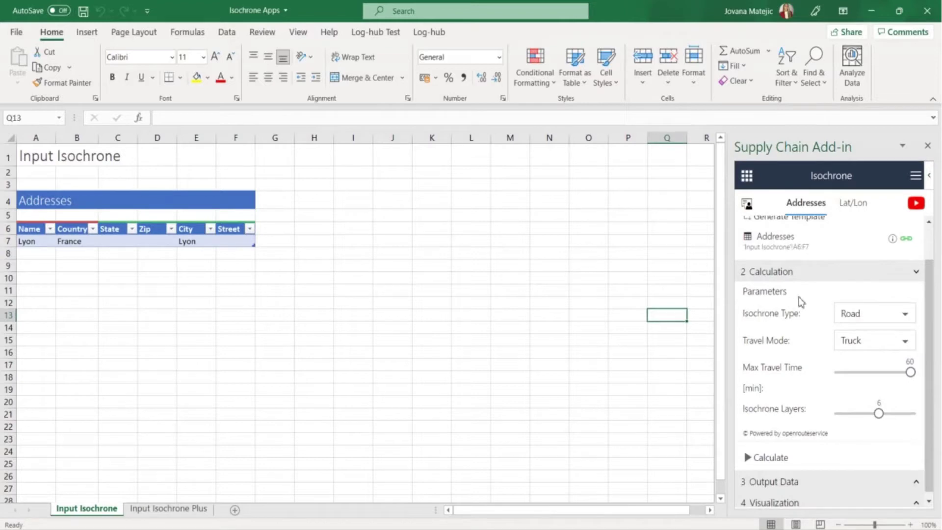
click(905, 313)
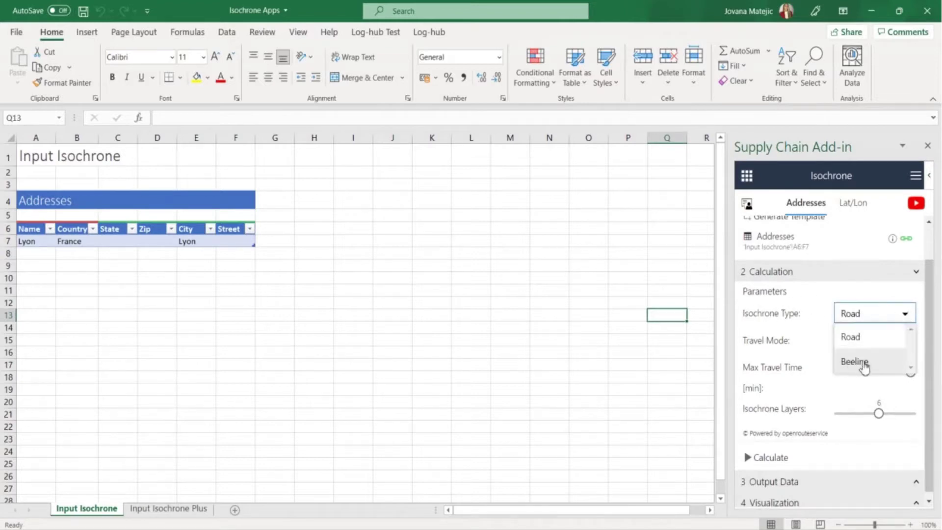
click(904, 313)
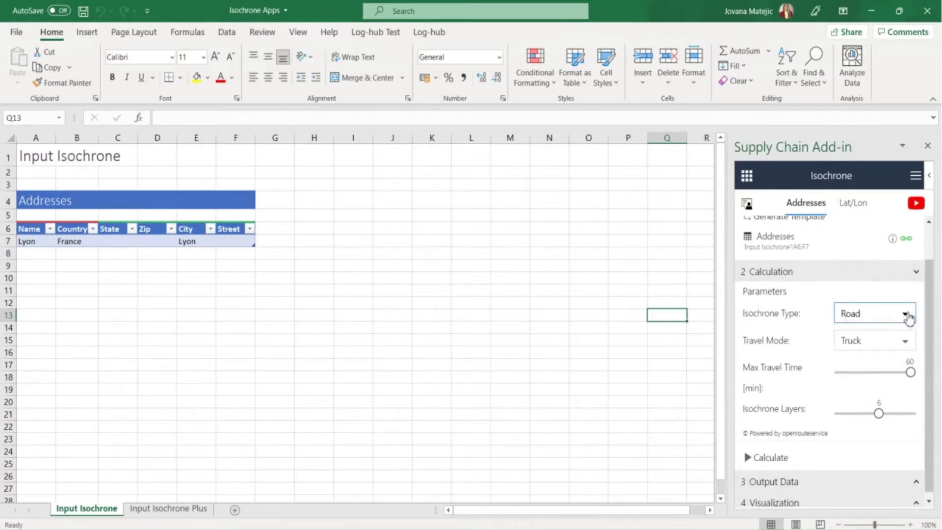
click(903, 344)
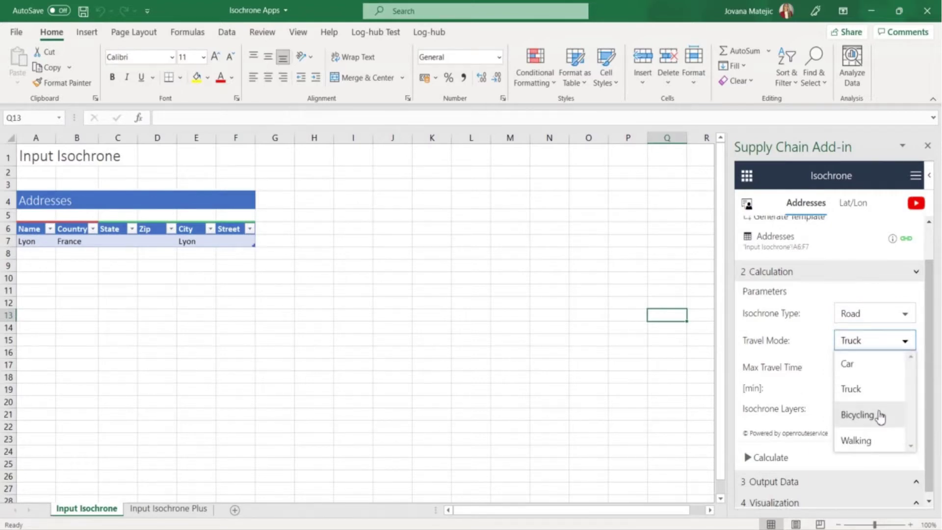
click(906, 340)
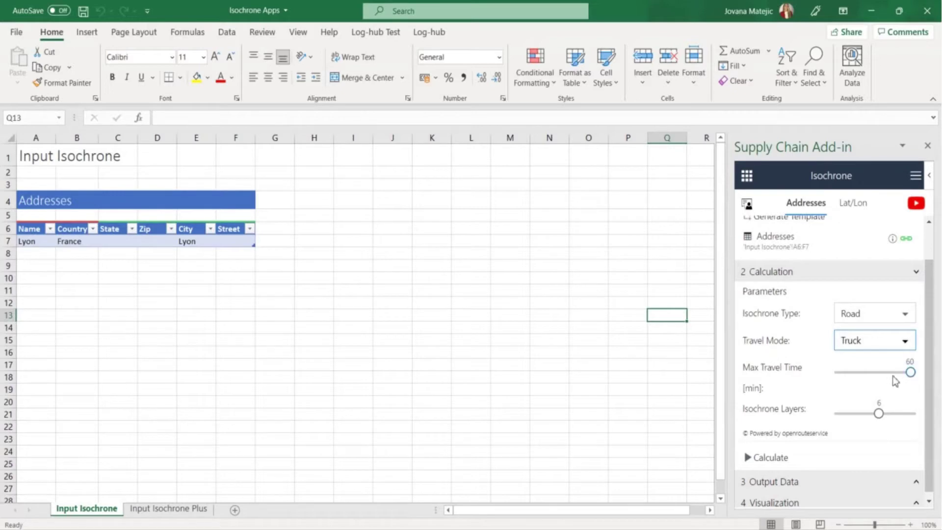
mouse_move(908, 372)
mouse_down()
mouse_move(838, 380)
mouse_move(919, 383)
mouse_up()
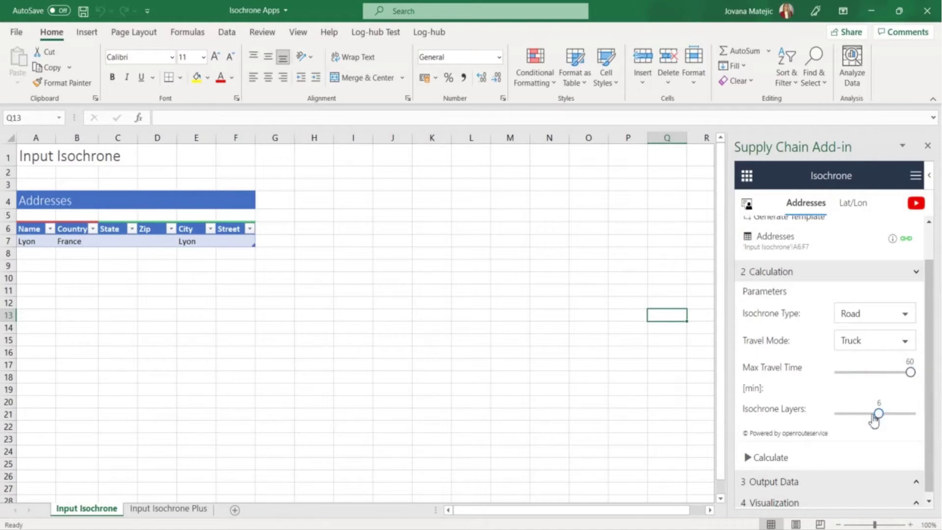
mouse_move(878, 414)
mouse_down()
mouse_move(840, 415)
mouse_move(914, 418)
mouse_move(879, 415)
mouse_up()
click(775, 456)
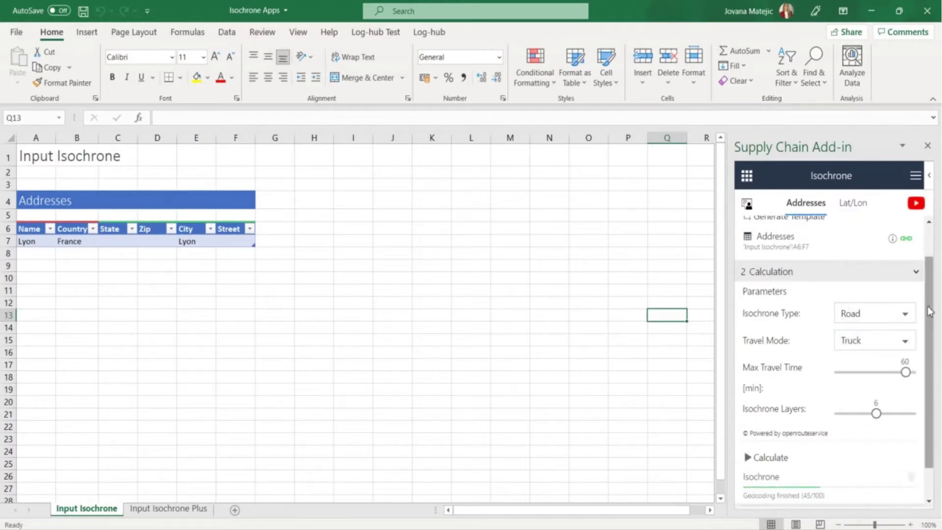
scroll(931, 311, down, 3)
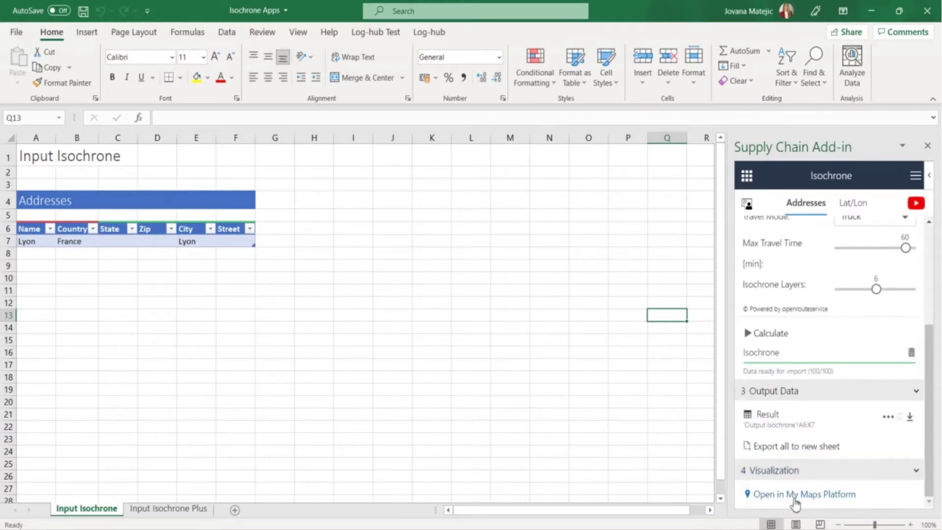
Step: Show the Lyon results on the My Maps Platform and check the Lyon centre point details
click(794, 500)
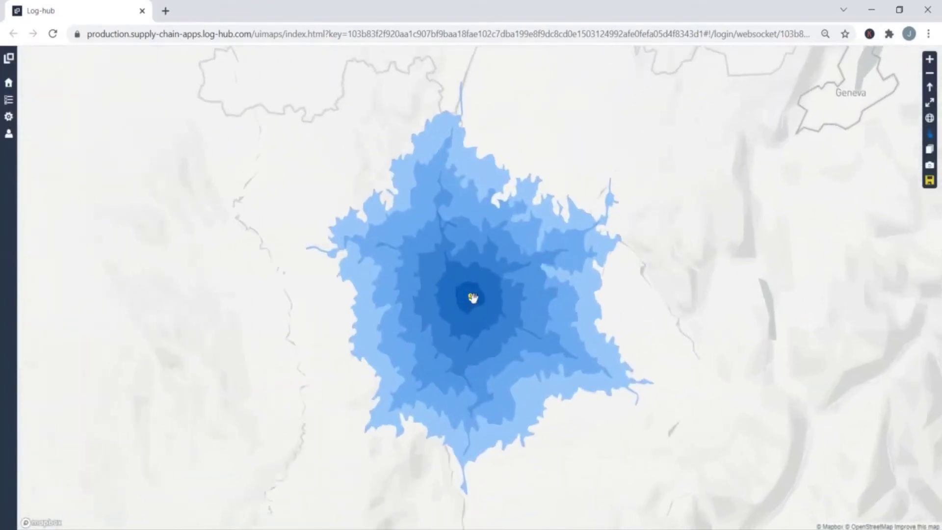
click(472, 299)
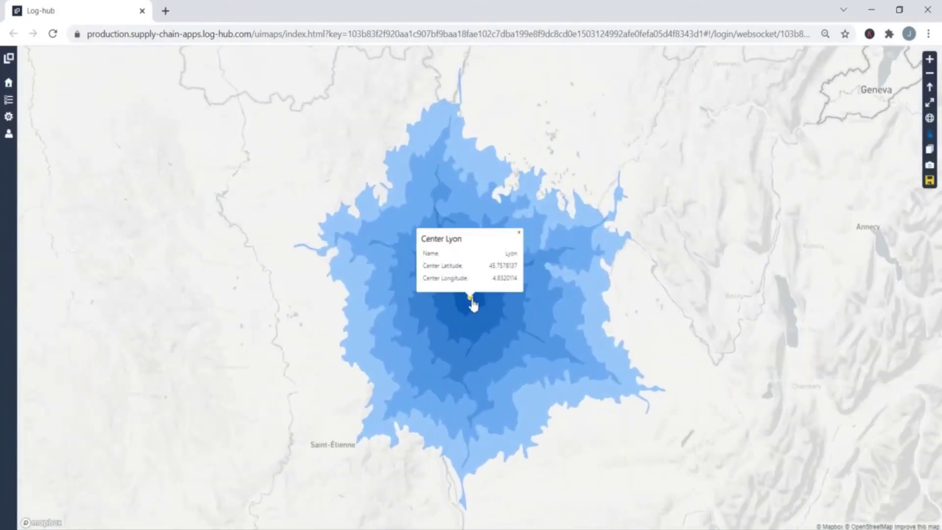
click(518, 233)
Step: Read the 30, 50, 60 and 40-minute band popups, then close each one
click(436, 255)
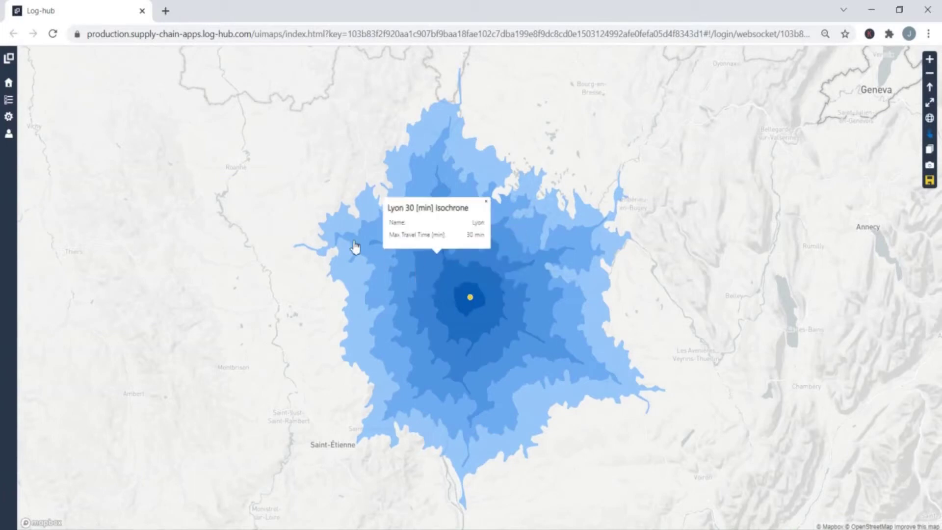
click(355, 245)
click(553, 394)
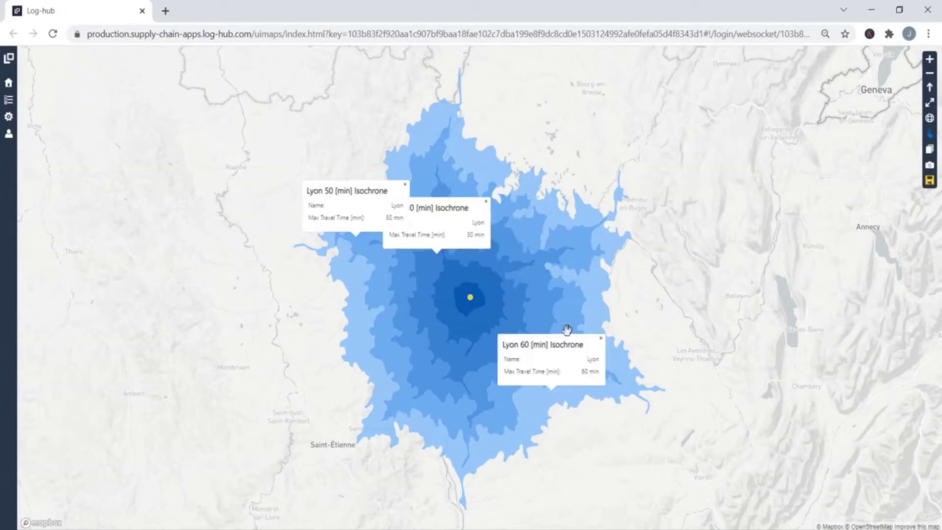
click(545, 294)
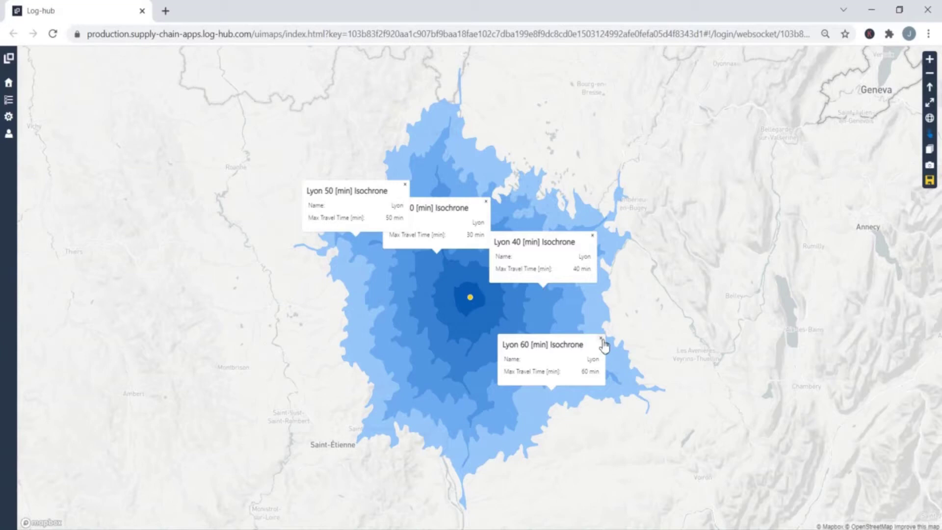
click(601, 339)
click(592, 236)
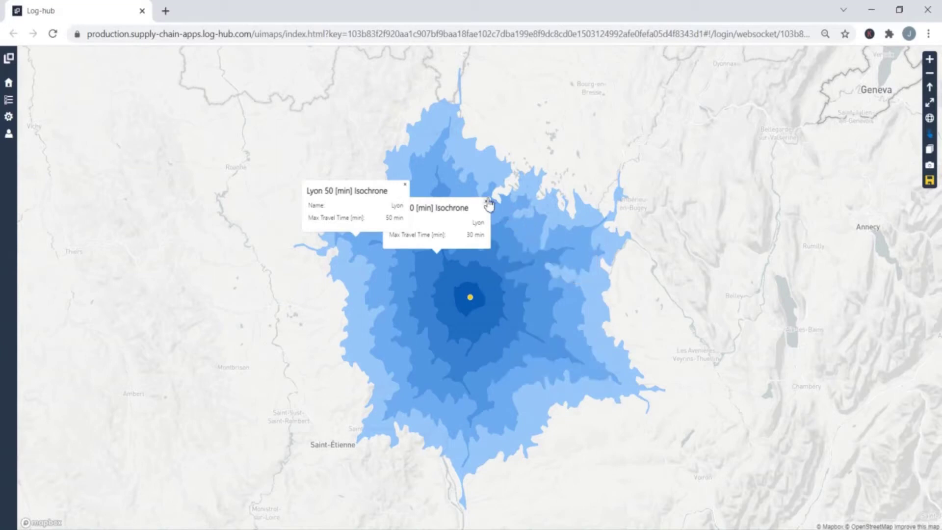
click(487, 201)
click(405, 184)
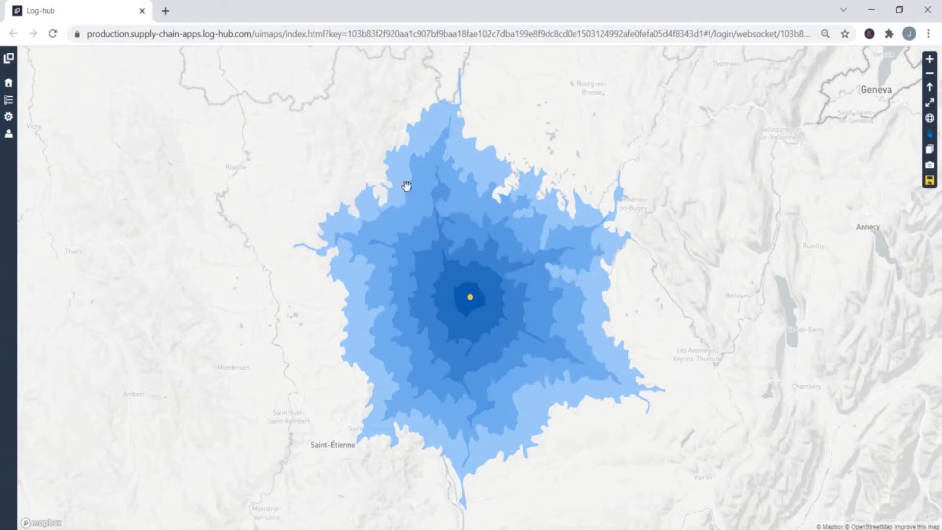
Step: Give the Lyon layer a Gradient Color fill from light red to red, transparency 43
click(10, 101)
click(140, 127)
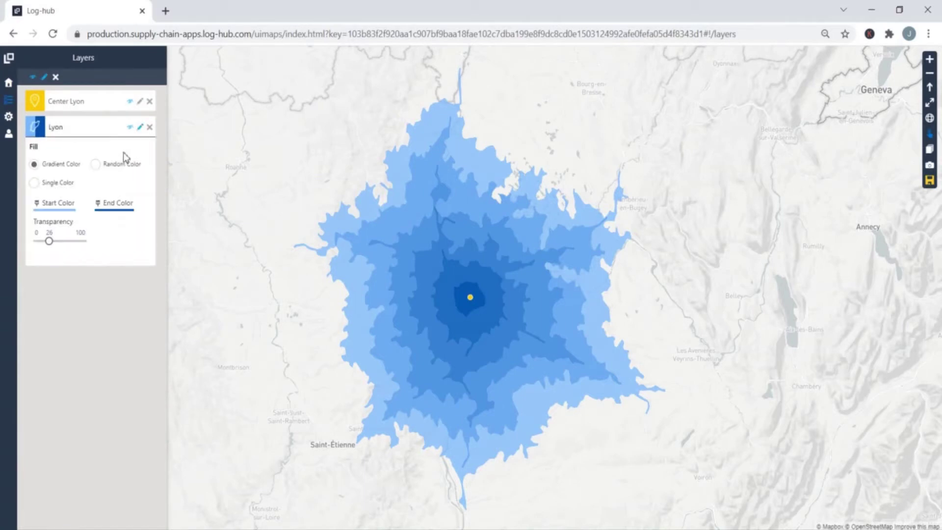
click(97, 166)
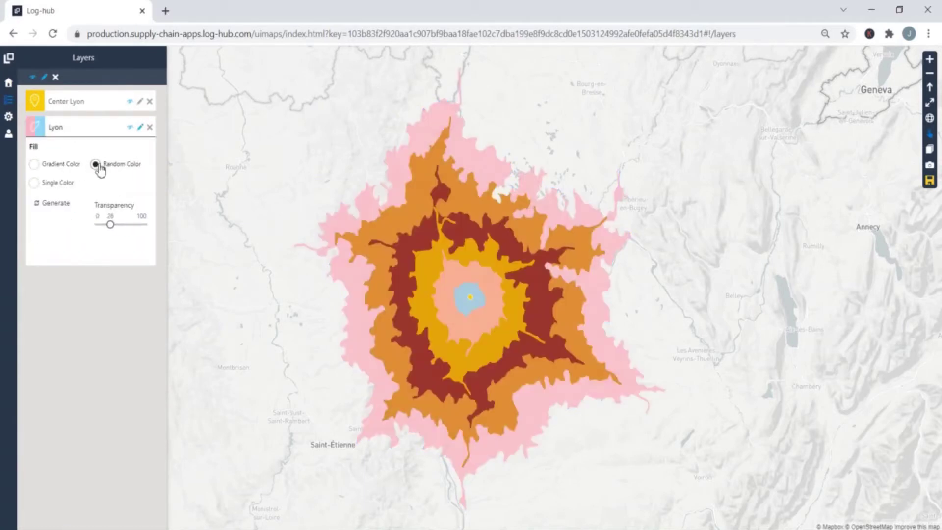
click(58, 183)
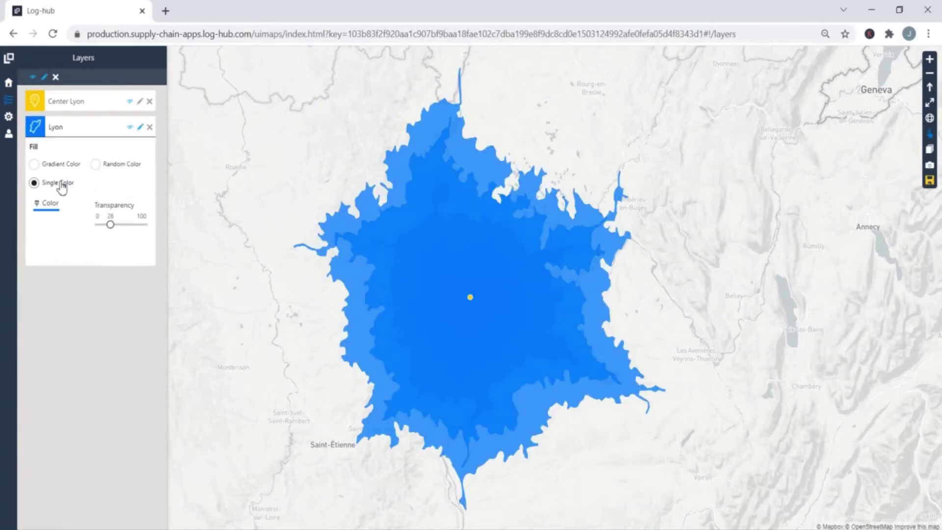
click(60, 164)
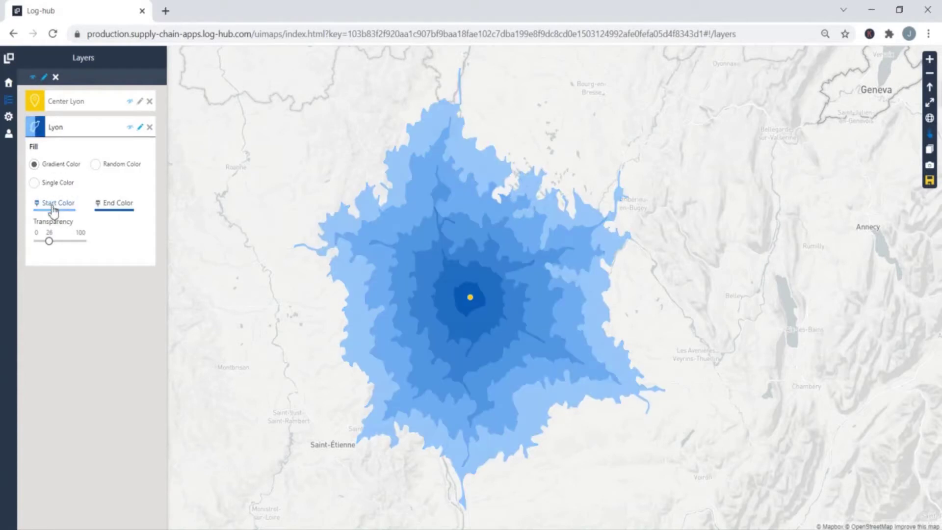
click(54, 203)
click(56, 235)
click(114, 204)
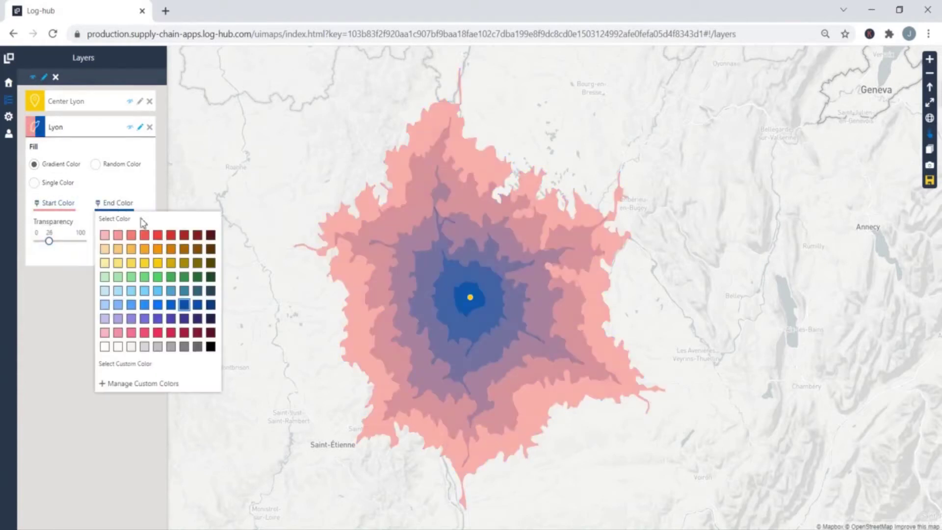
click(171, 235)
mouse_move(49, 240)
mouse_down()
mouse_move(74, 245)
mouse_move(58, 247)
mouse_up()
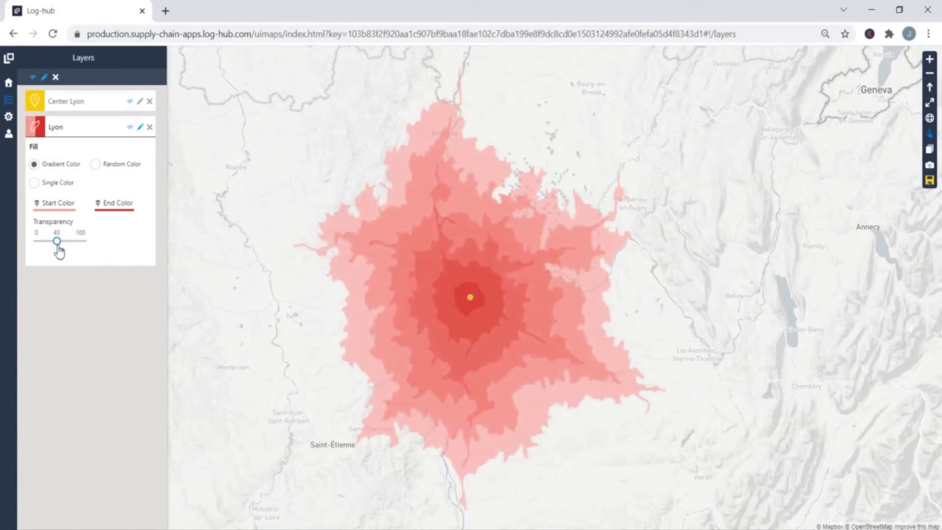
click(9, 102)
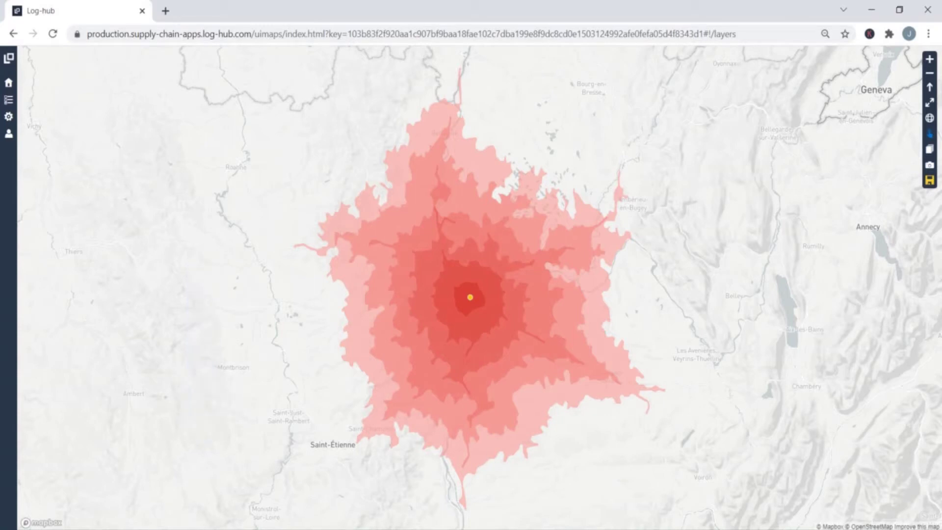
Step: Back in Excel, export all isochrone results to a new Output Isochrone sheet
click(695, 438)
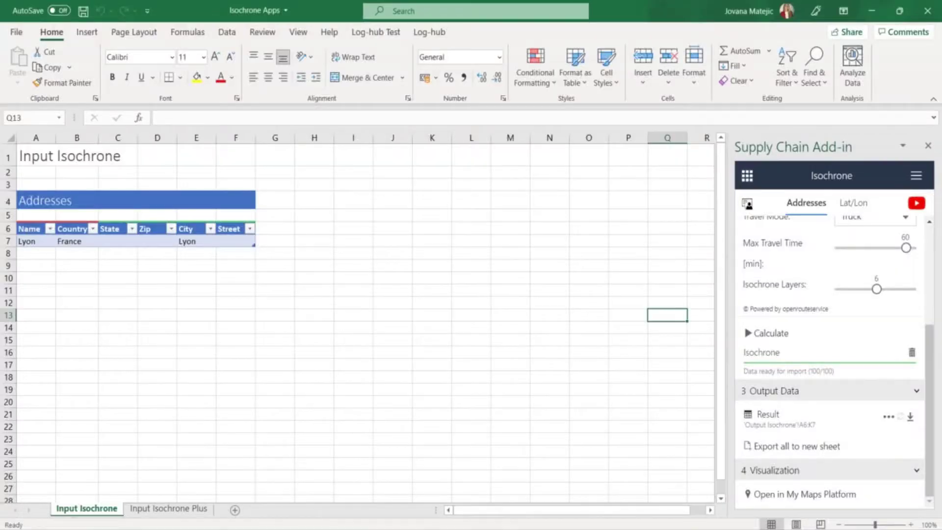
click(783, 446)
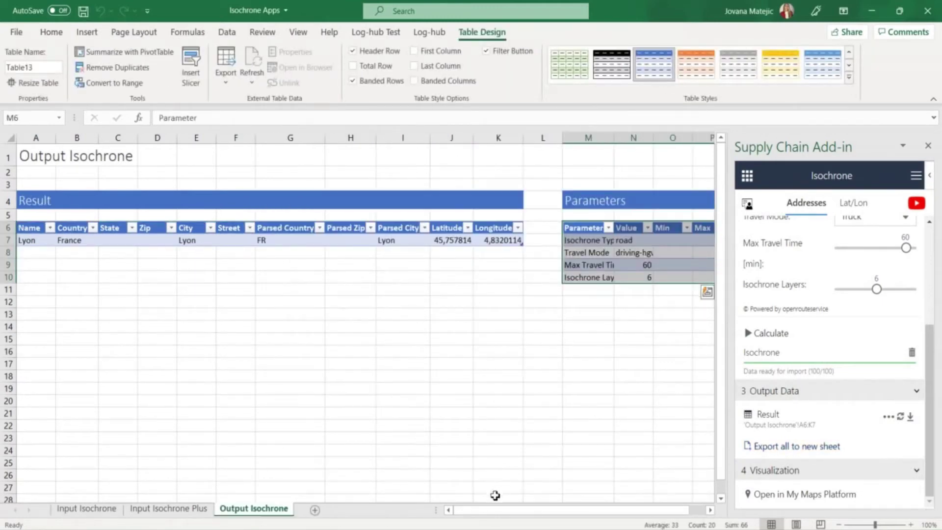
mouse_move(472, 511)
mouse_down()
mouse_move(538, 515)
mouse_move(465, 508)
mouse_up()
click(423, 363)
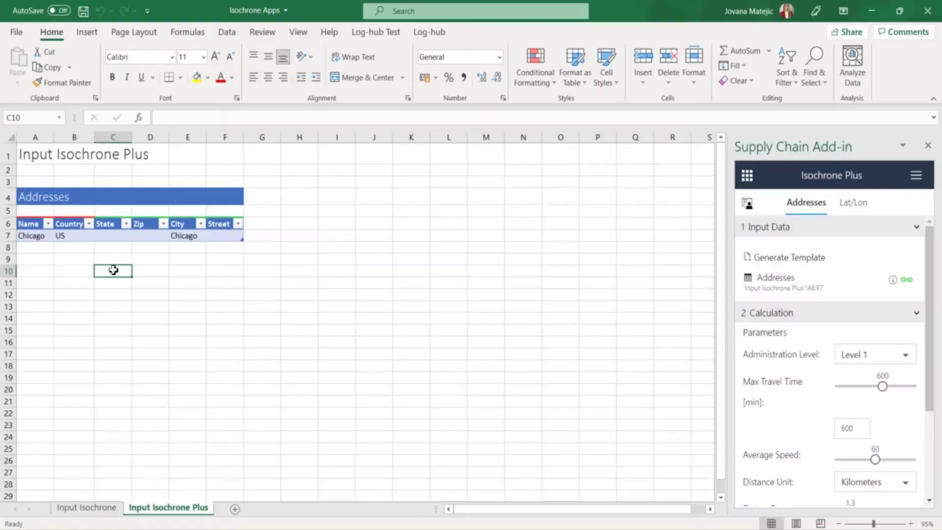
Step: Link the Chicago address table A6:F7 as the Isochrone Plus input addresses
click(37, 237)
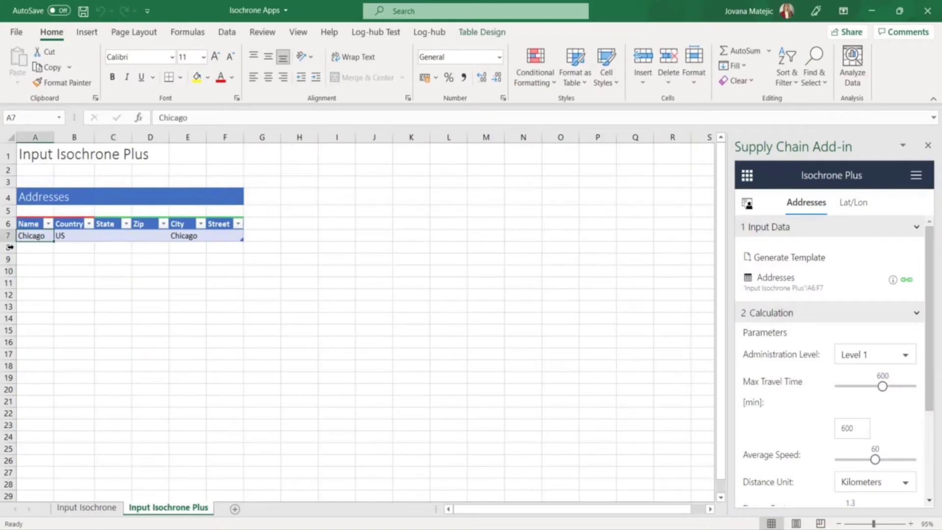
drag(35, 224, 230, 236)
click(906, 279)
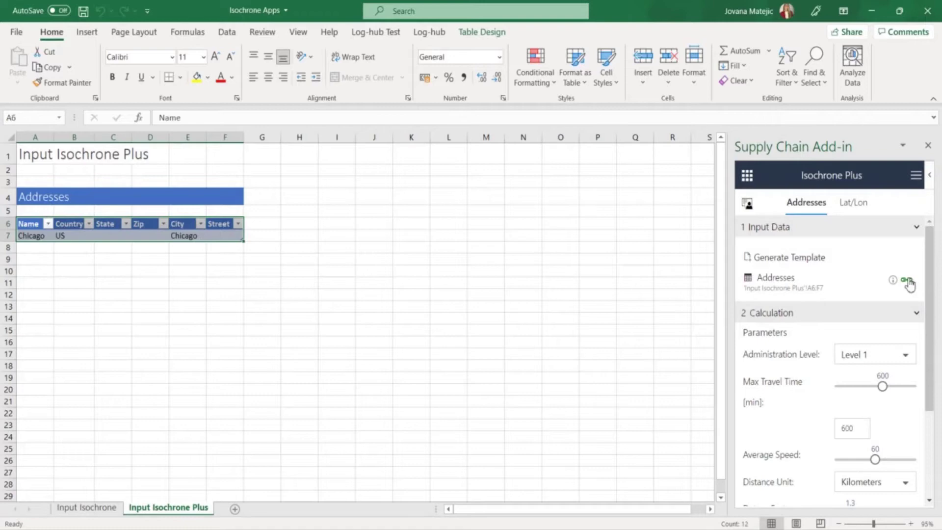
click(494, 298)
click(448, 294)
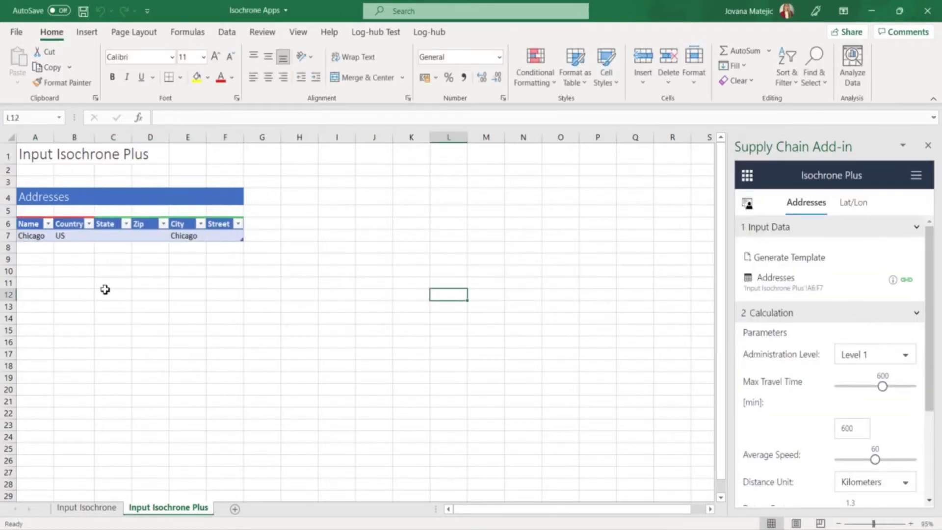
scroll(922, 353, down, 1)
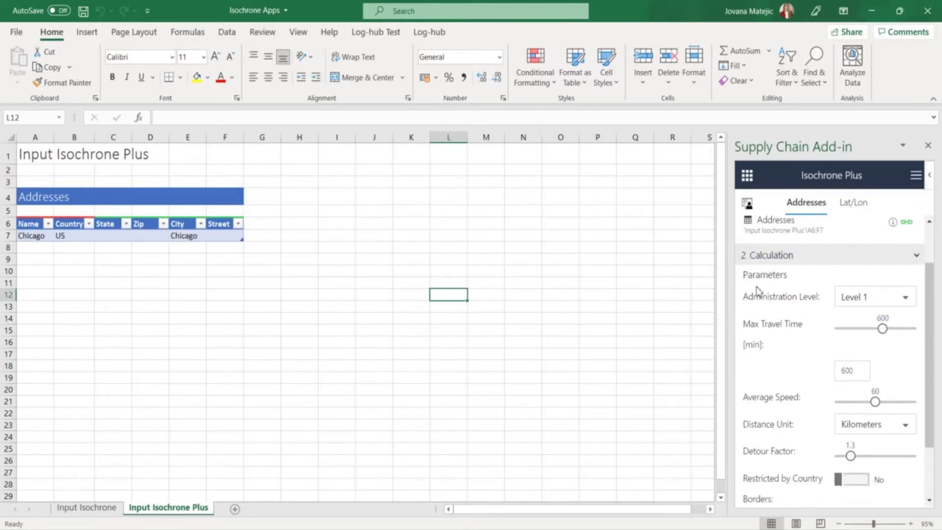
click(905, 297)
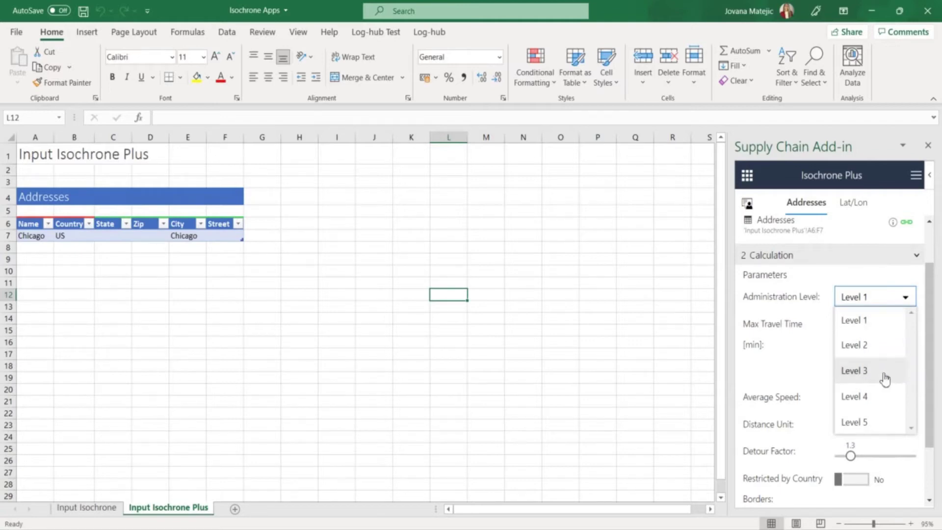
click(885, 322)
drag(881, 329, 931, 333)
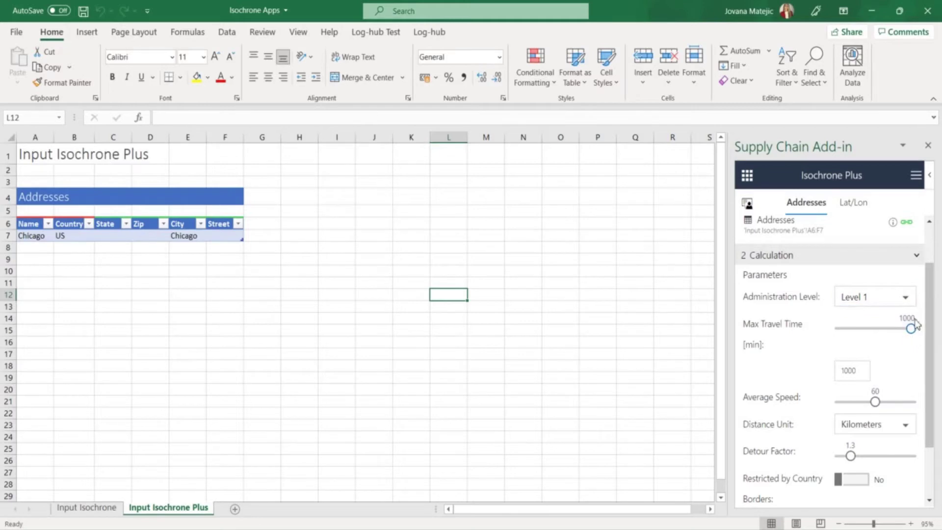
click(905, 300)
click(893, 342)
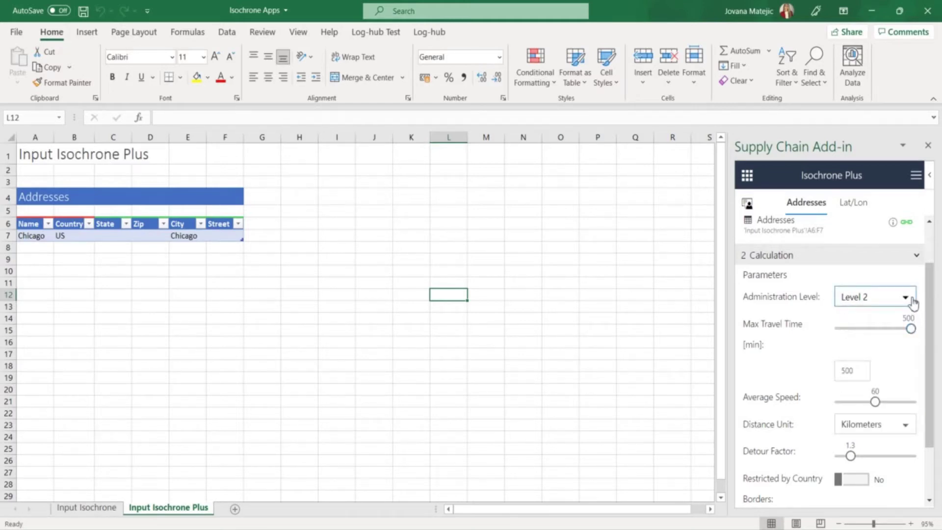
click(912, 303)
click(878, 371)
click(908, 298)
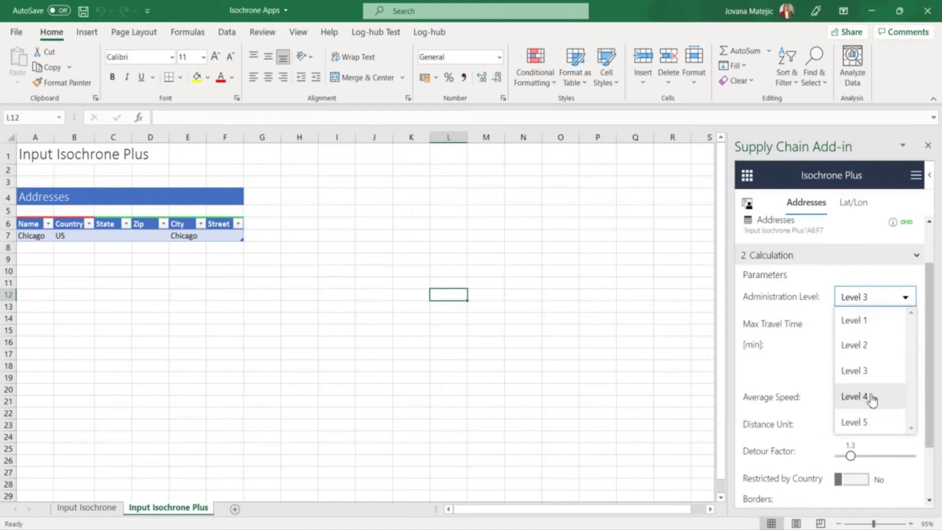
click(871, 398)
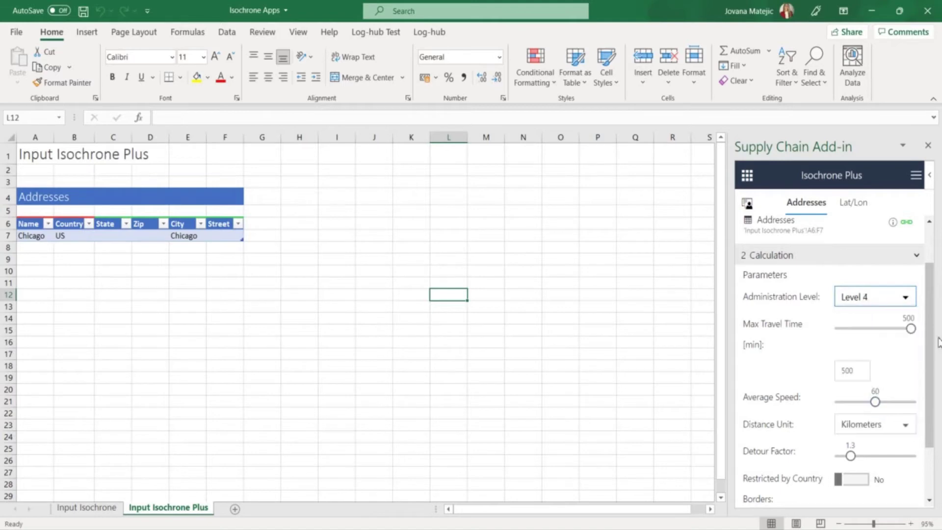
click(906, 298)
click(882, 420)
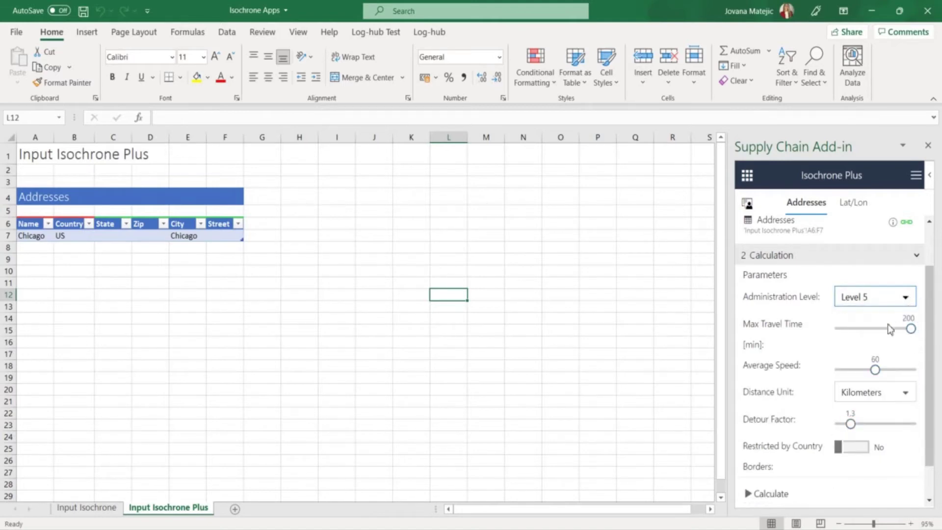
click(908, 300)
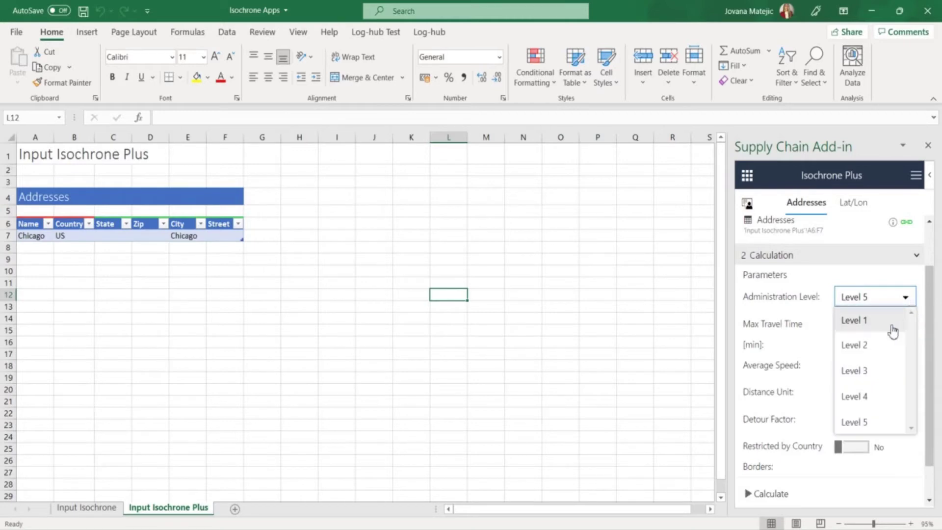
click(893, 324)
double_click(865, 372)
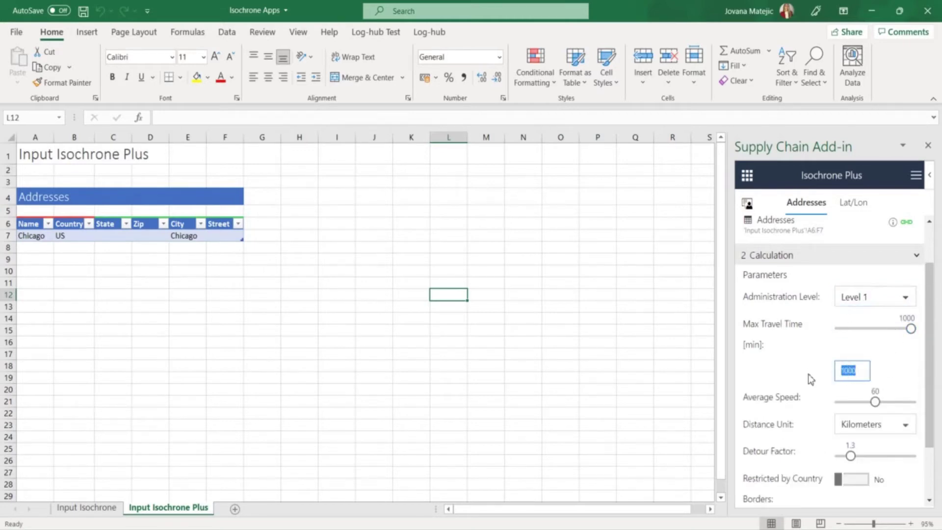
text(600)
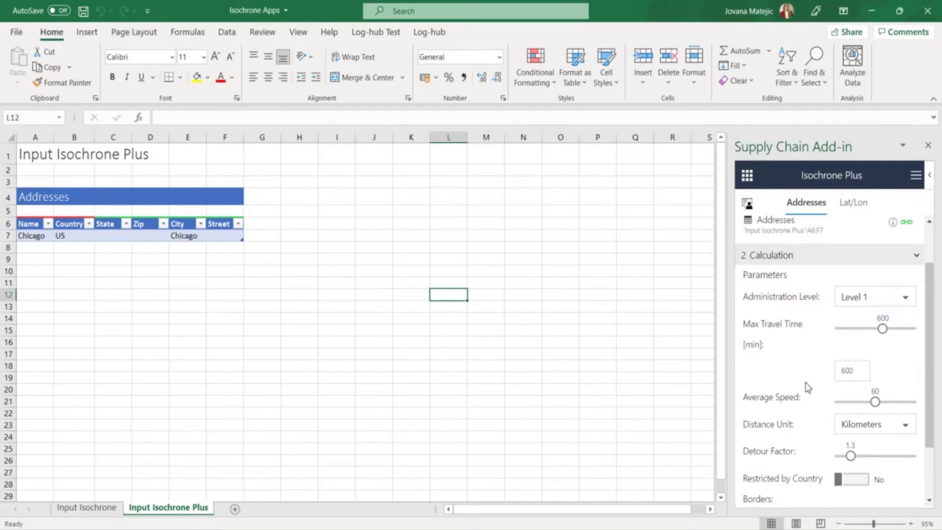
mouse_move(875, 402)
mouse_down()
mouse_move(919, 403)
mouse_move(875, 407)
mouse_up()
Step: Keep Kilometers, detour factor 1.3 and no country-border restriction, then calculate Isochrone Plus
scroll(932, 380, down, 3)
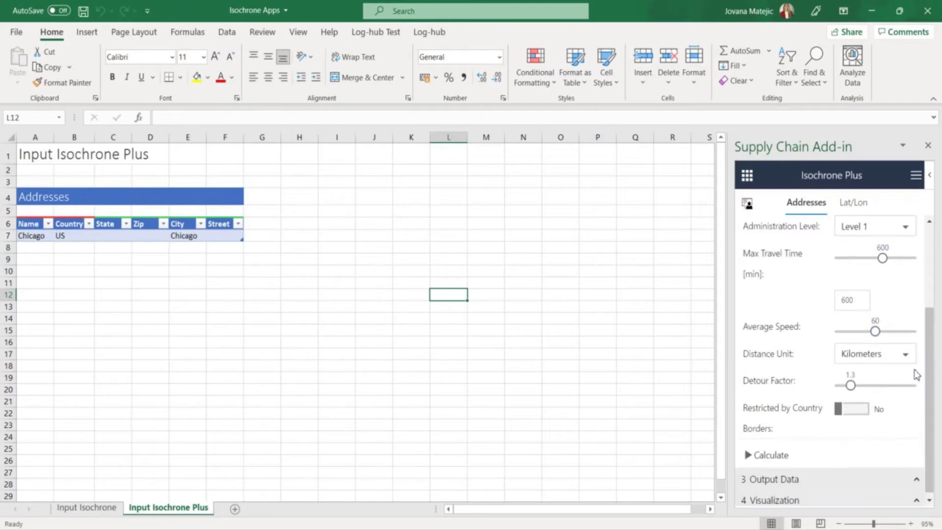
click(905, 354)
click(868, 384)
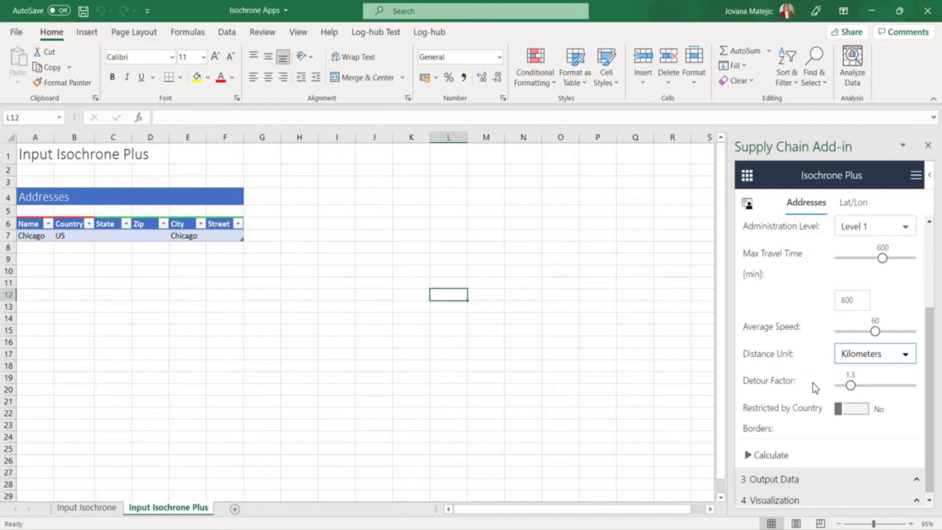
drag(851, 386, 846, 386)
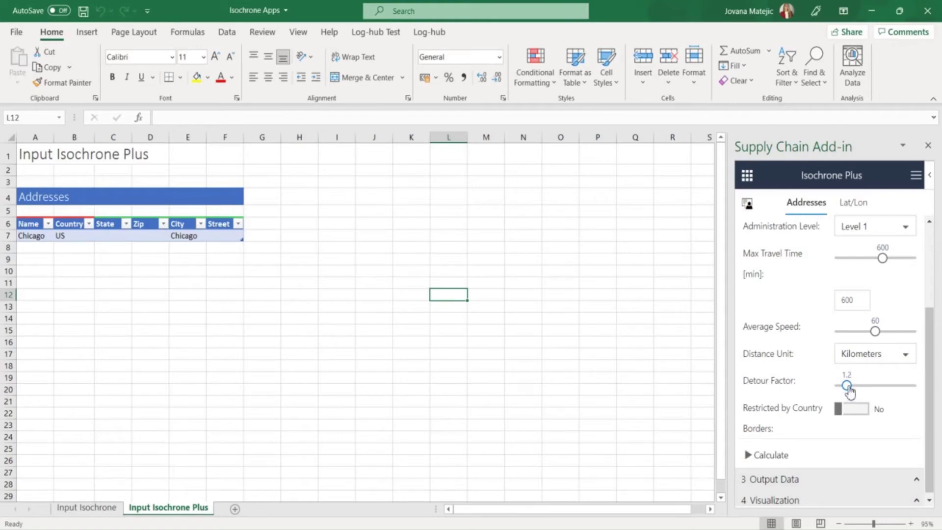
drag(847, 386, 850, 387)
click(843, 409)
click(861, 413)
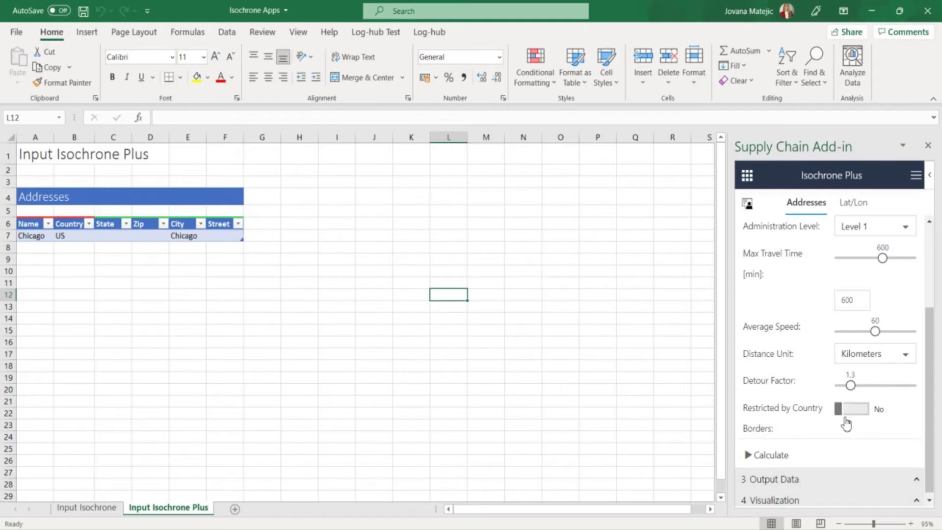
click(780, 455)
scroll(926, 455, down, 1)
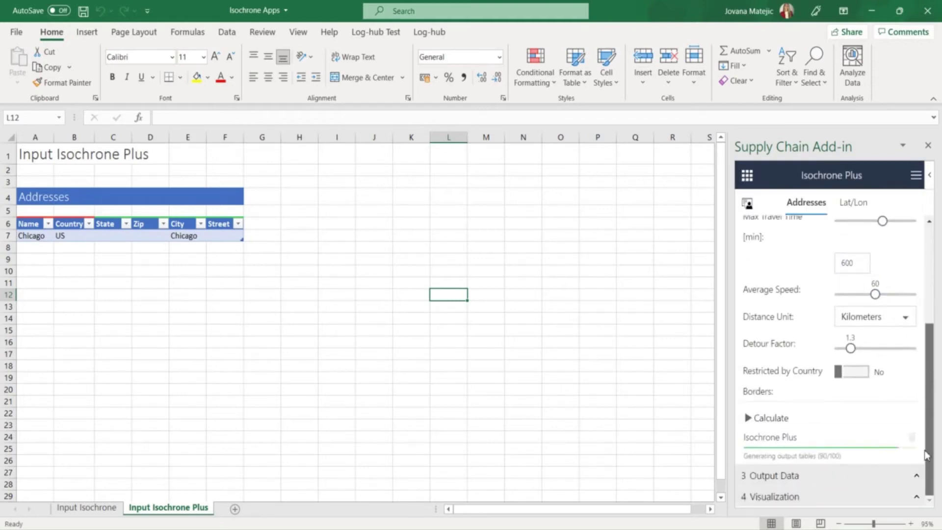
scroll(926, 455, down, 3)
Step: Show the Chicago results on the online map and check the Chicago centre point details
click(878, 495)
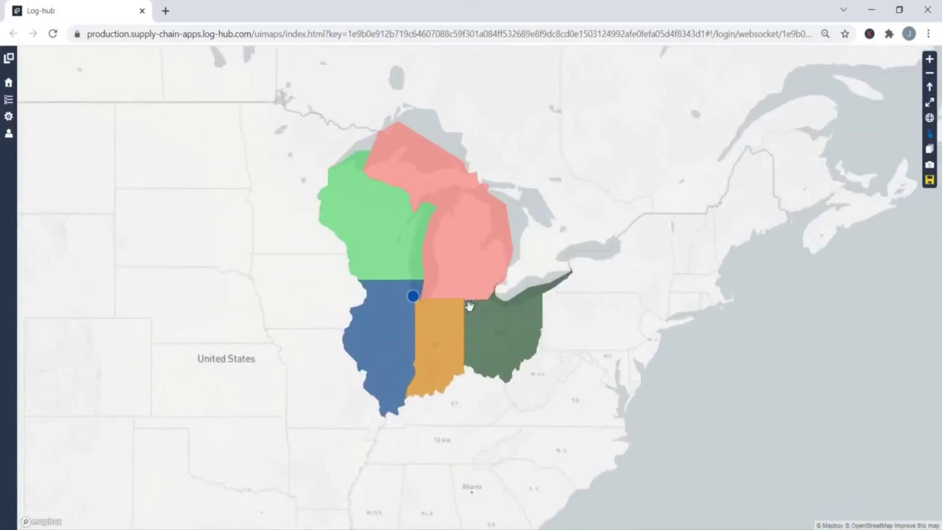
scroll(469, 305, up, 2)
click(432, 330)
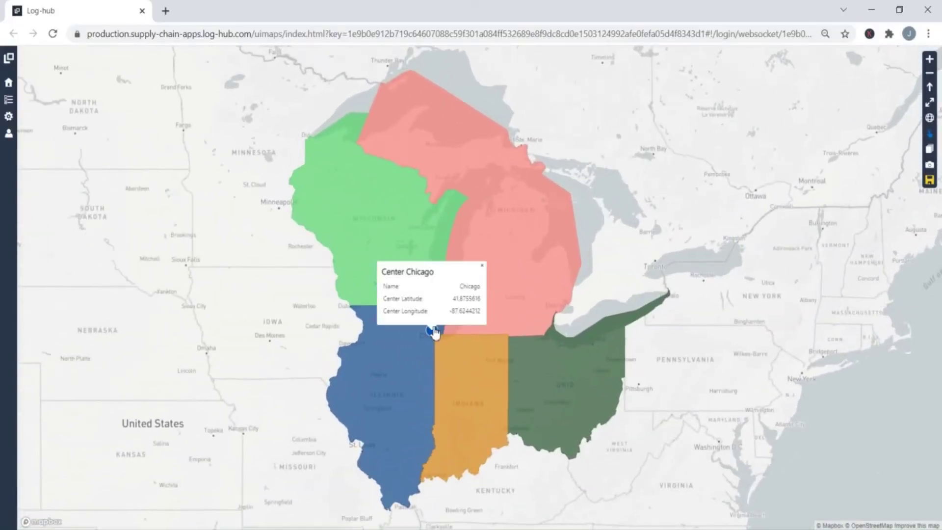
click(482, 265)
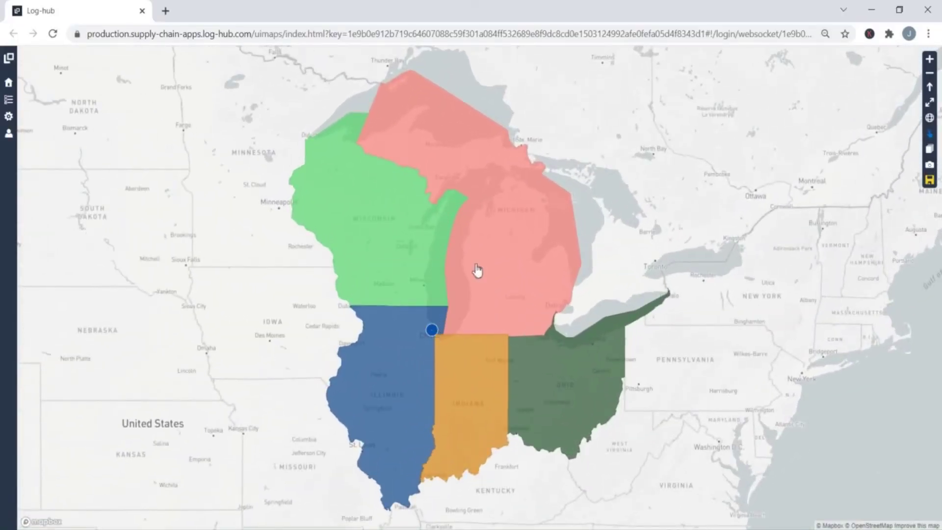
Step: Read the Wisconsin, Michigan, Illinois, Indiana and Ohio reachability popups, then close each one
click(369, 209)
click(519, 212)
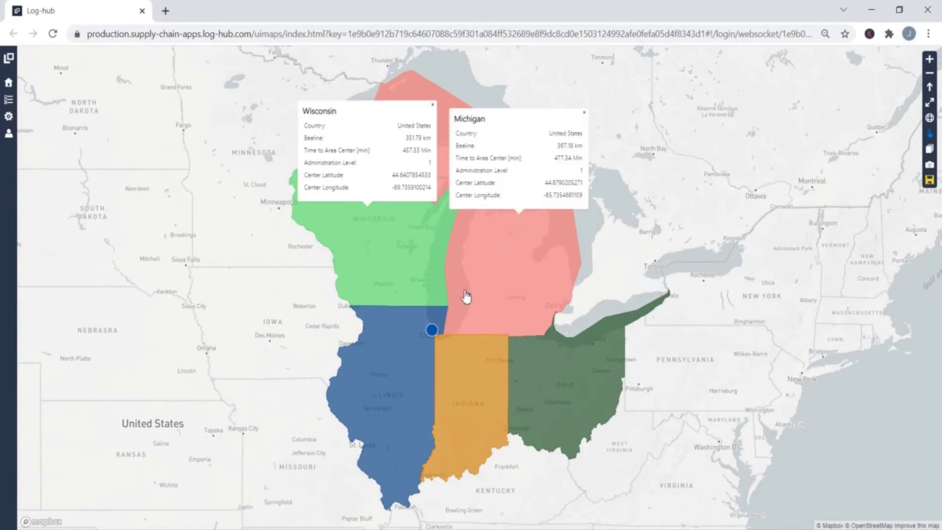
click(387, 364)
click(469, 397)
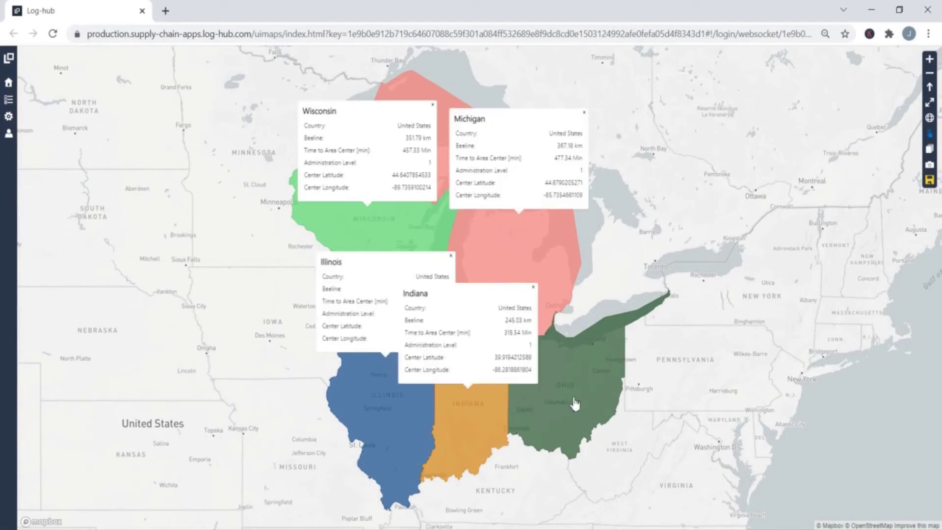
click(588, 403)
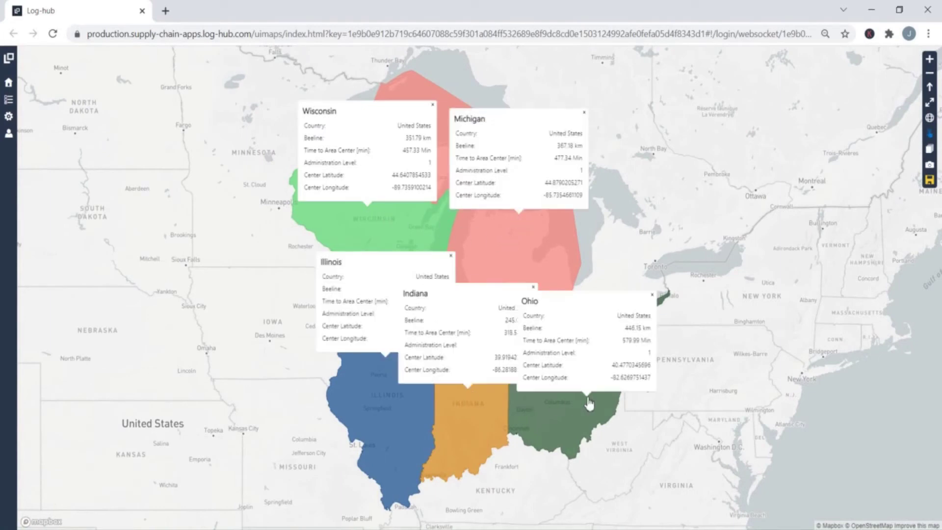
click(651, 295)
click(533, 286)
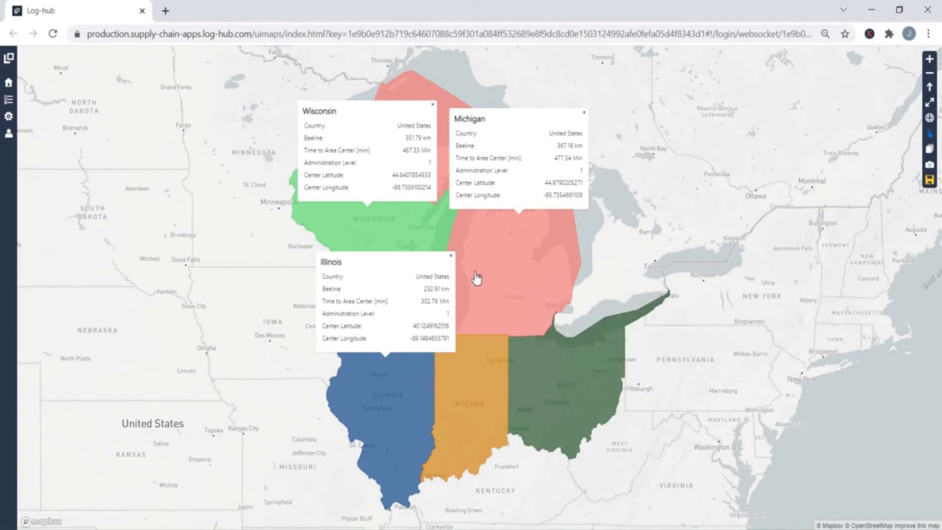
click(450, 255)
click(584, 112)
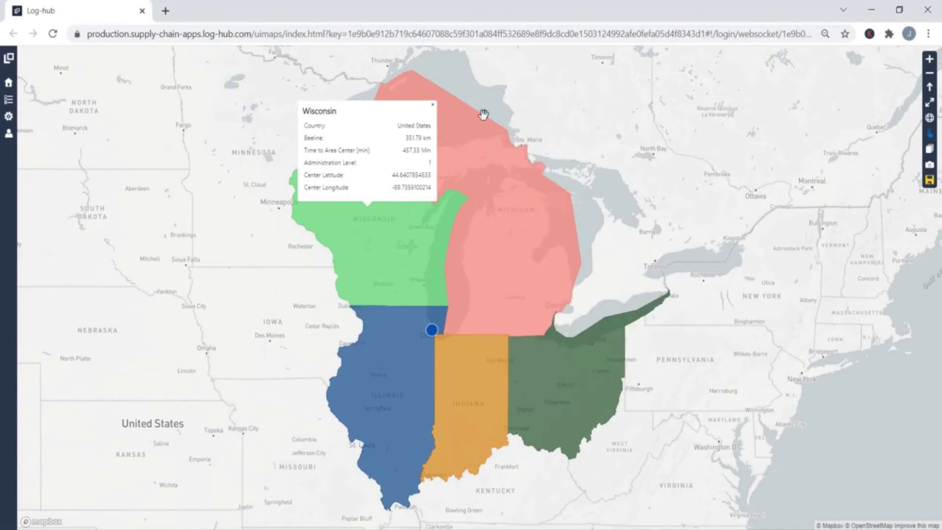
click(432, 104)
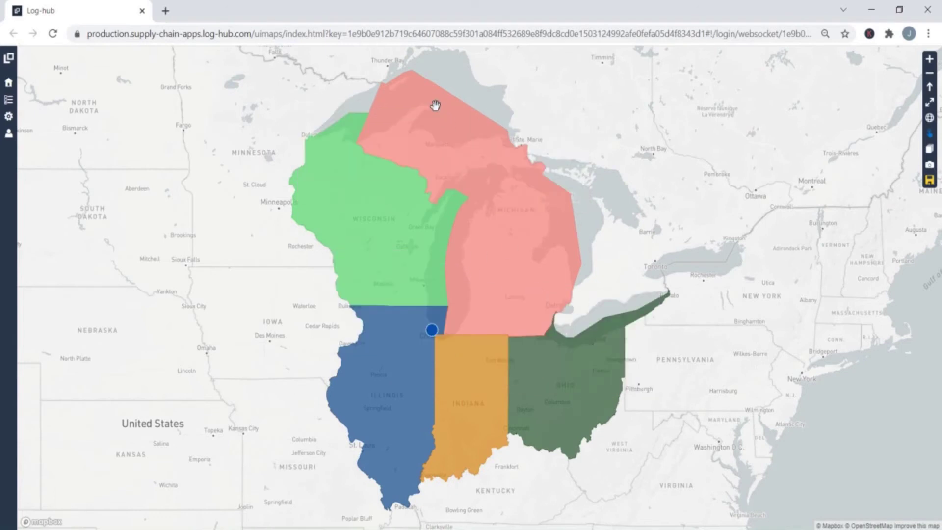
Step: Switch the Chicago layer fill to a yellow-to-green Gradient Color at 40 transparency
click(8, 100)
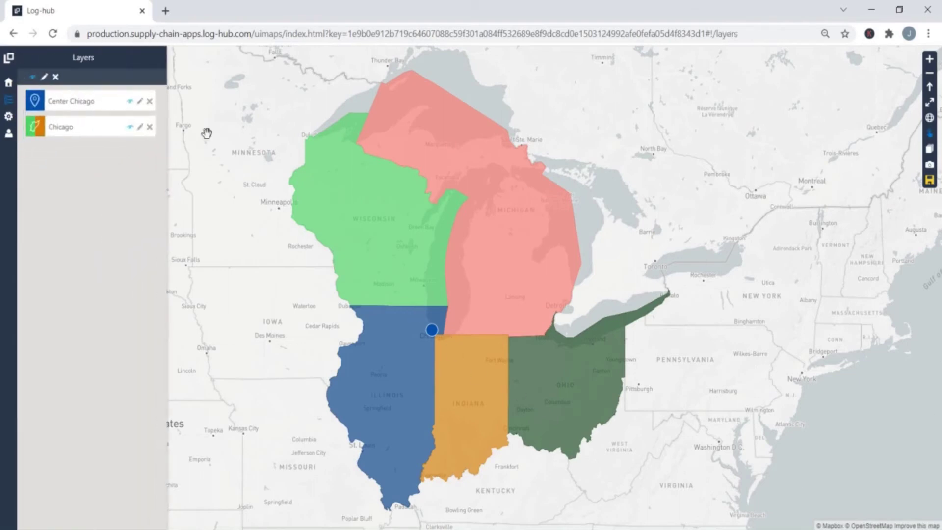
click(140, 128)
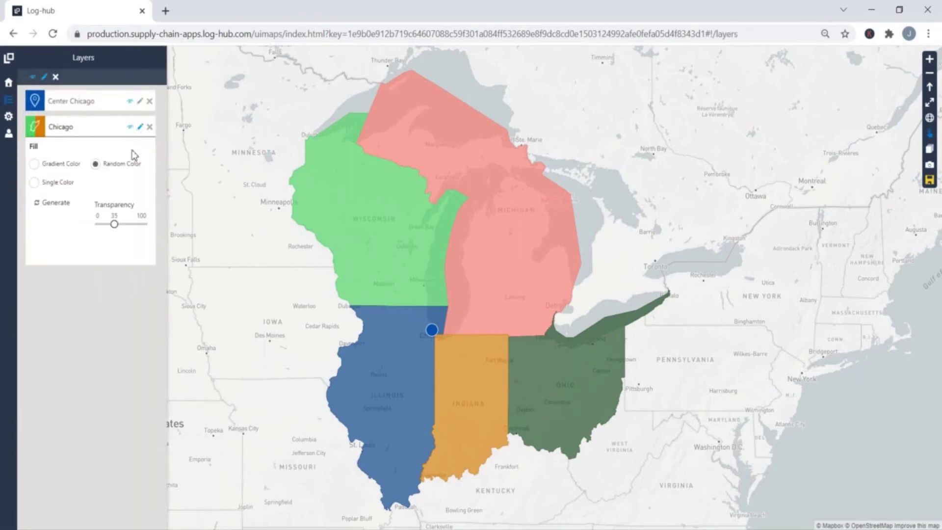
click(49, 181)
click(51, 165)
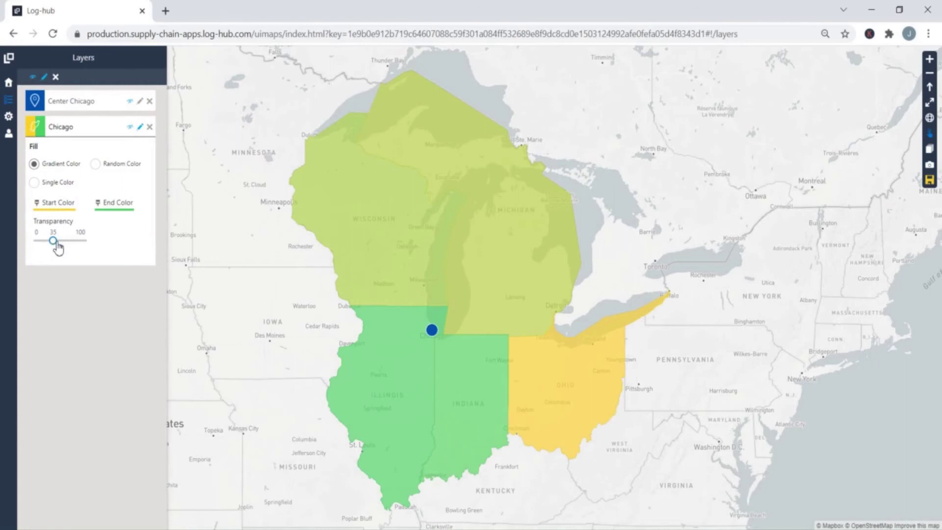
mouse_move(52, 240)
mouse_down()
mouse_move(68, 242)
mouse_move(59, 242)
mouse_up()
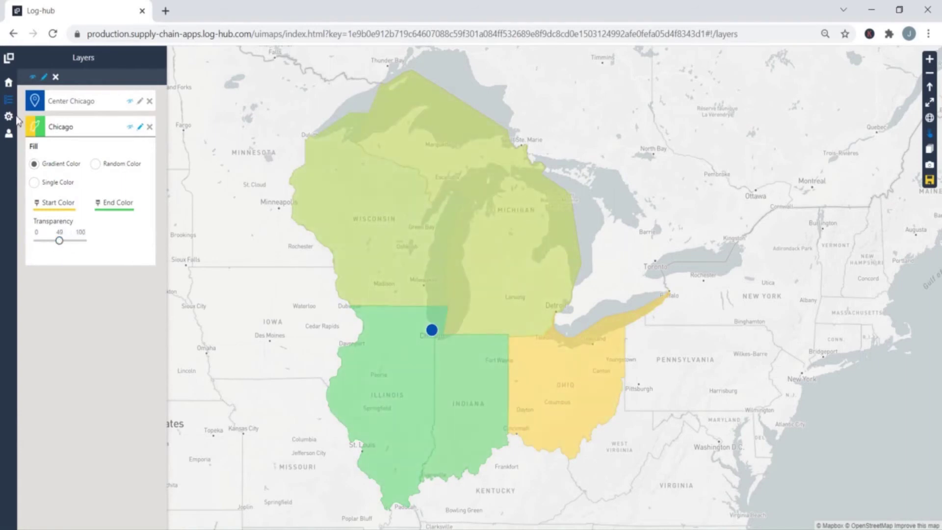
click(9, 101)
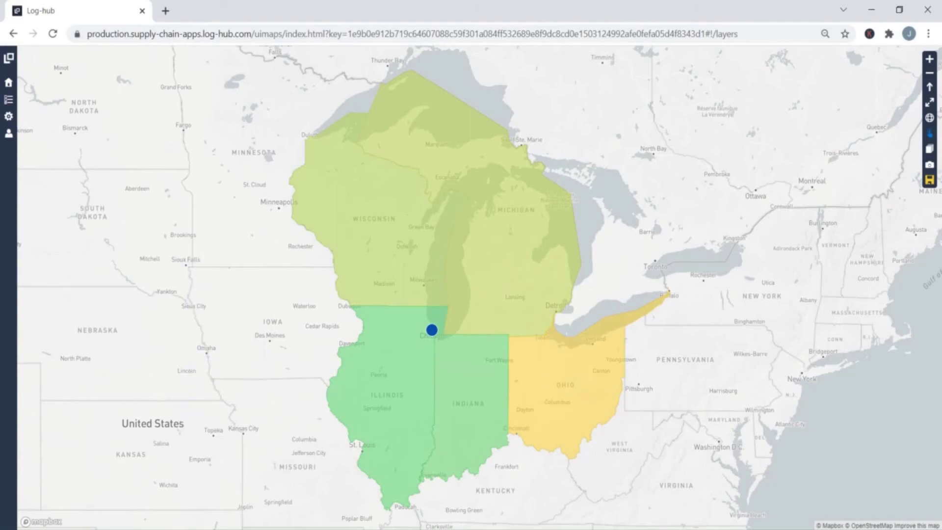
Step: Return to Excel and view the Output Isochrone Plus sheet with Chicago's Geocoding Result and Reachable Areas tables
click(664, 520)
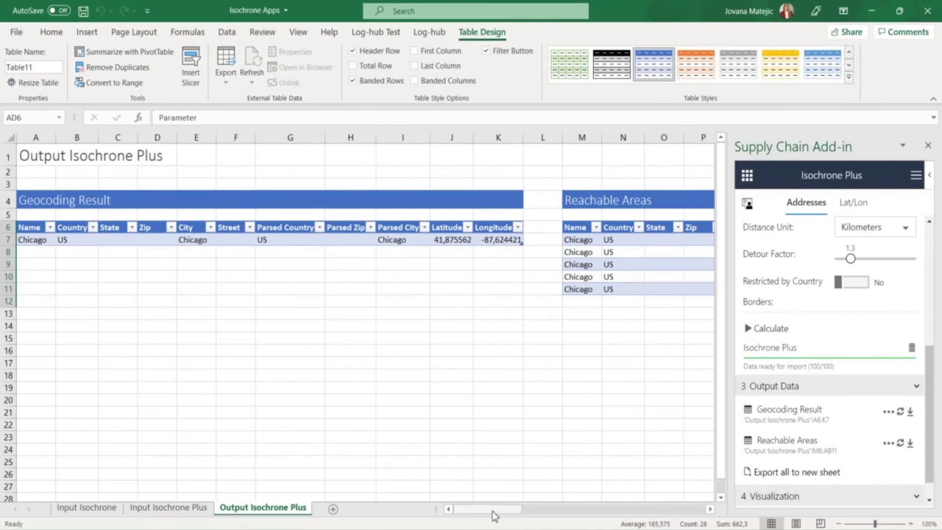
drag(496, 508, 449, 522)
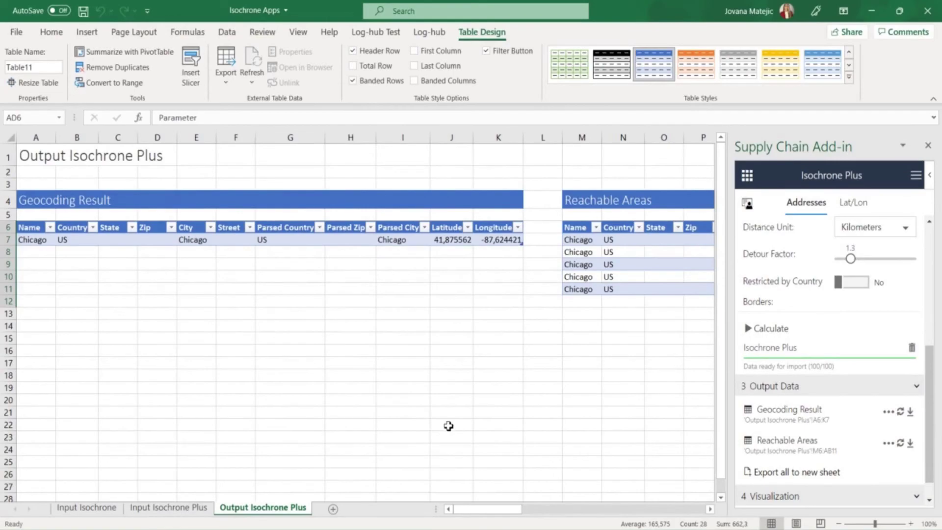